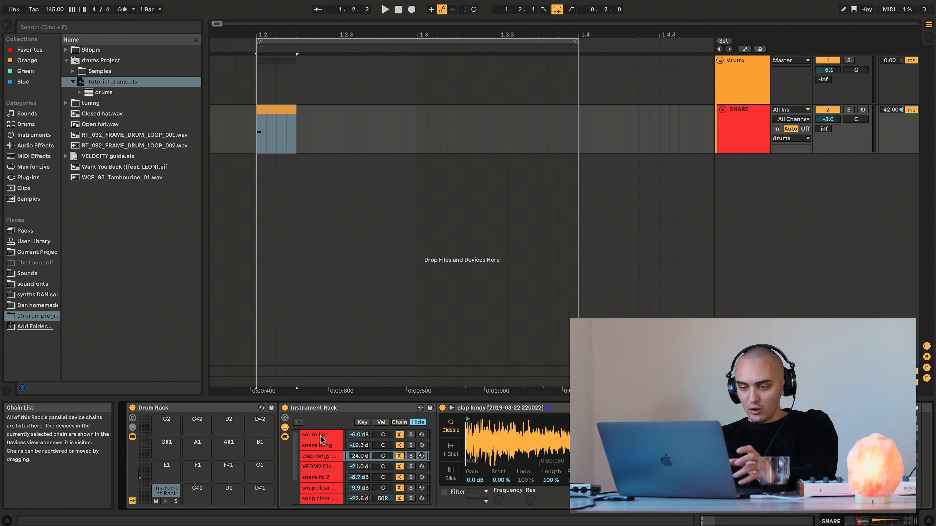
Review the snare layers in the SNARE track's Instrument Rack, including snare bling, clap longy and VEDM2 Clap
left_click(316, 445)
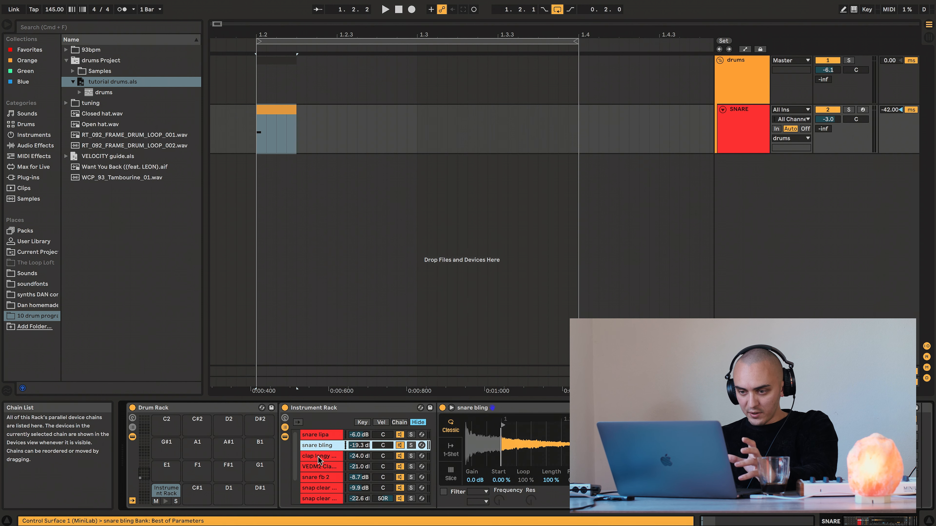
left_click(319, 455)
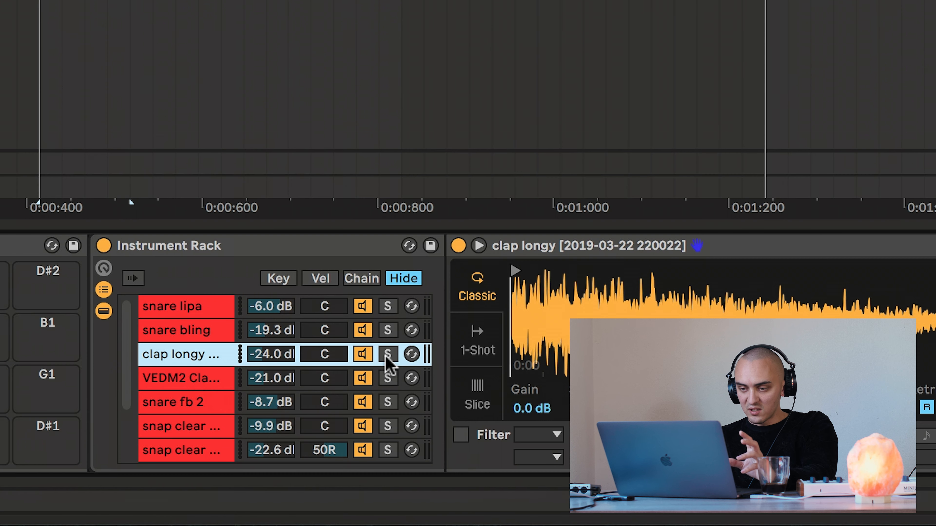
left_click(411, 456)
left_click(411, 456)
left_click(411, 467)
left_click(388, 378)
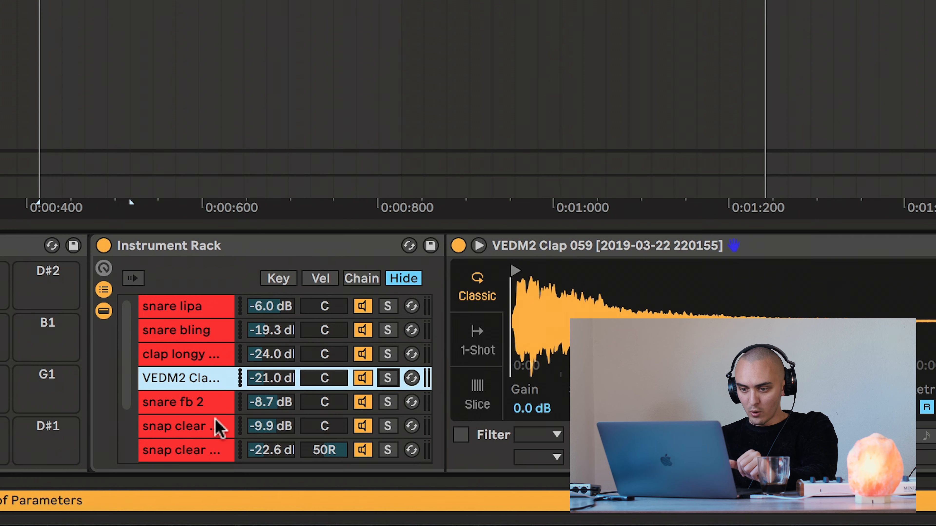
scroll(193, 434, "down", 2)
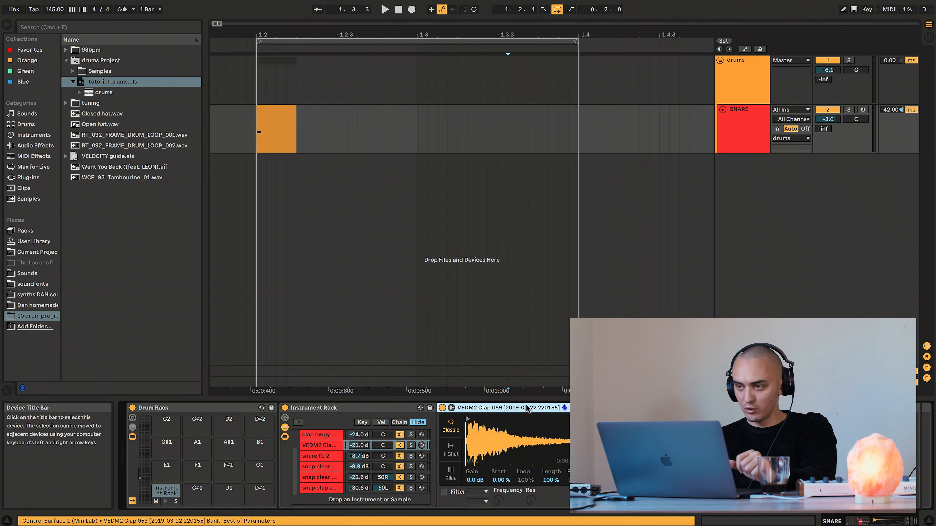
left_click(282, 108)
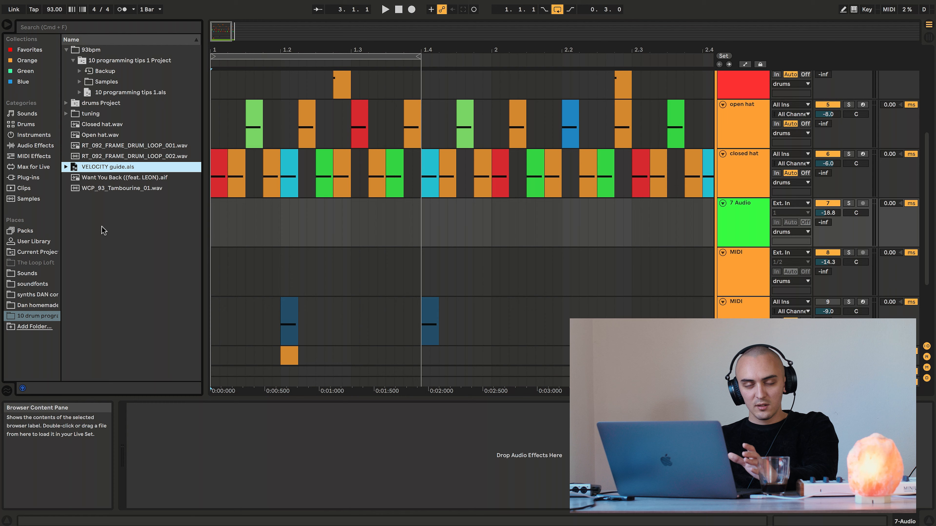
Place RT_092_FRAME_DRUM_LOOP_001.wav at the start of the 7 Audio track and play it with the beat
left_click_drag(95, 149, 219, 226)
key("space")
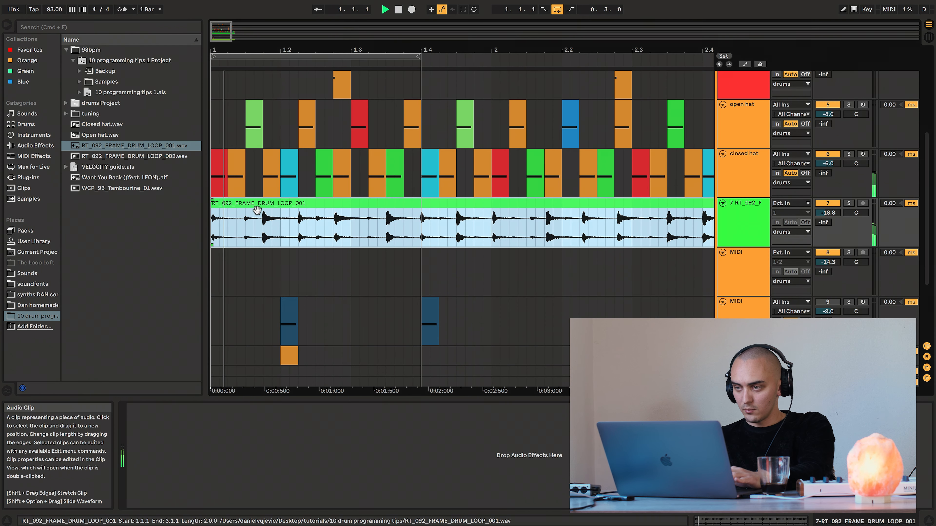
left_click(757, 215)
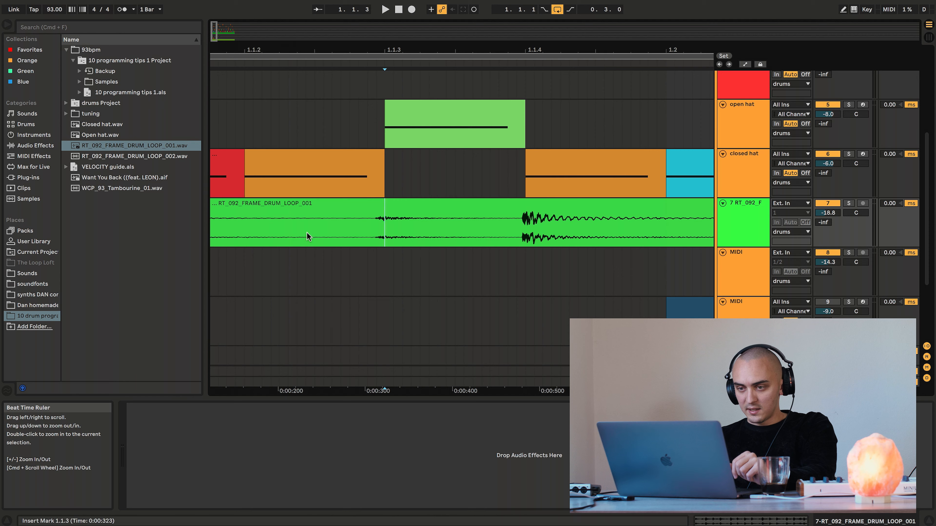
Cut the quiet section before 1.1.4 out of the frame drum loop, move the remainder to 1.1.3 and play it
left_click_drag(367, 238, 519, 237)
left_click_drag(487, 56, 486, 17)
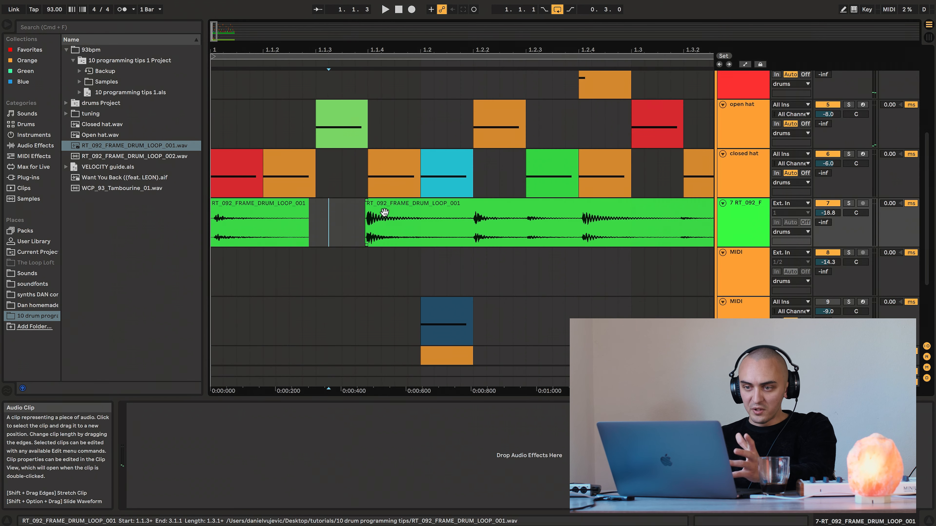
left_click_drag(383, 206, 337, 215)
key("space")
Move the third frame drum slice to 1.2.4, play the result and remove the part extending past 1.4
left_click_drag(320, 65, 251, 66)
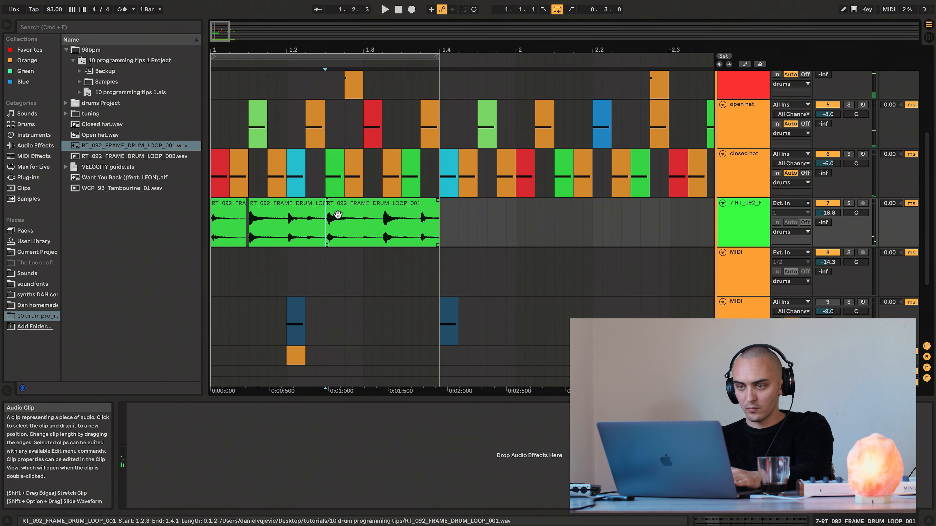
left_click_drag(336, 213, 346, 214)
left_click_drag(345, 215, 355, 224)
key("space")
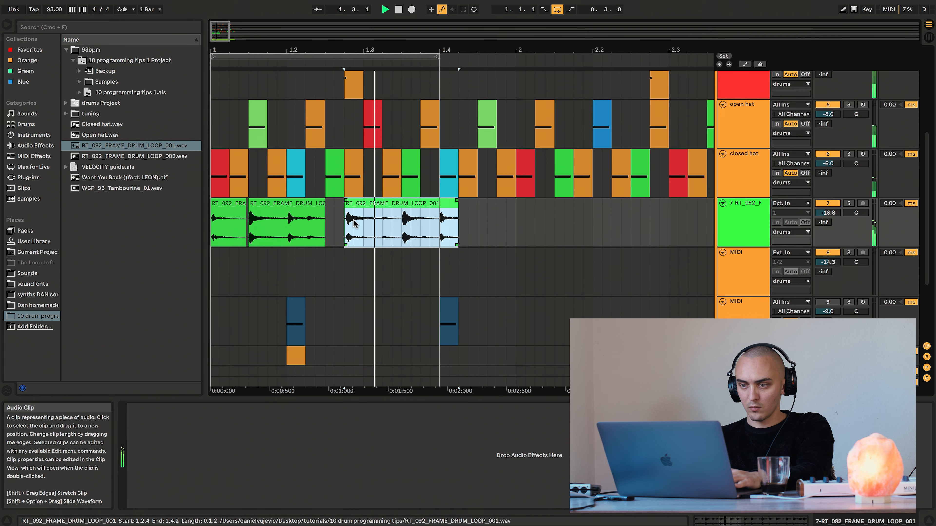
left_click_drag(441, 225, 471, 227)
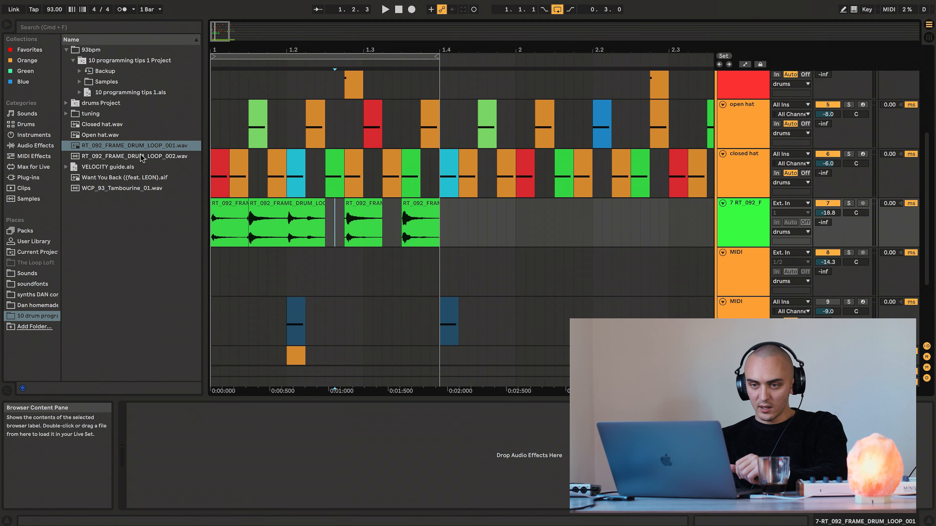
Place RT_092_FRAME_DRUM_LOOP_002.wav at the start of the empty track below the first frame drum loop and audition it
left_click_drag(141, 158, 269, 259)
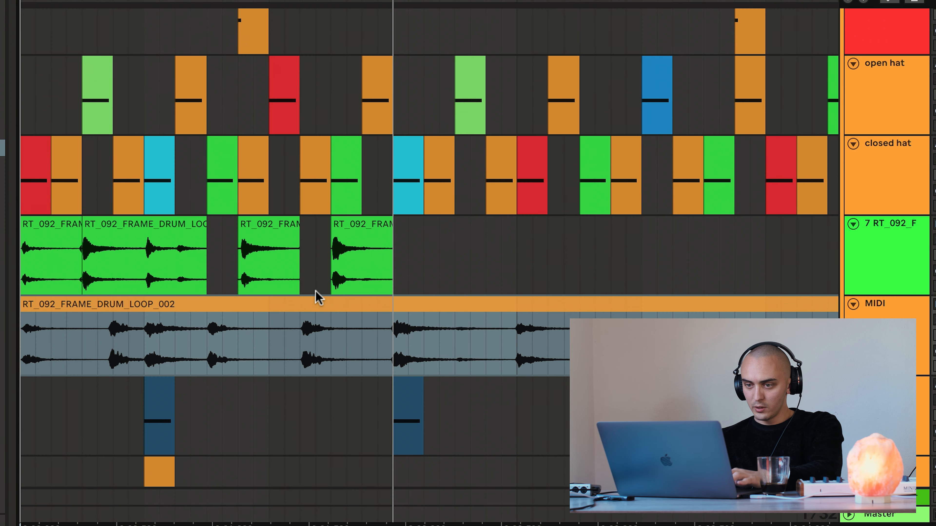
left_click(224, 323)
key("space")
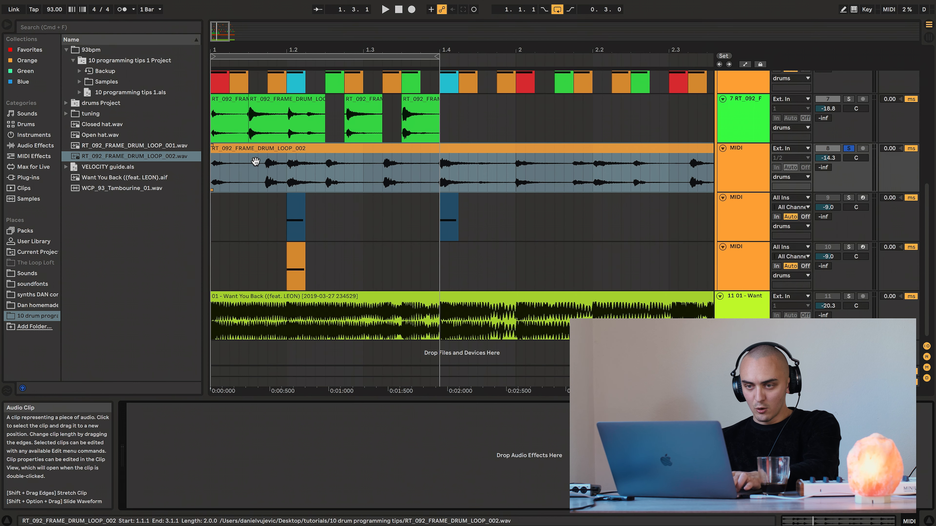
Turn off transient looping in the second frame drum loop's Beats warp settings and lower its transient envelope
double_click(256, 161)
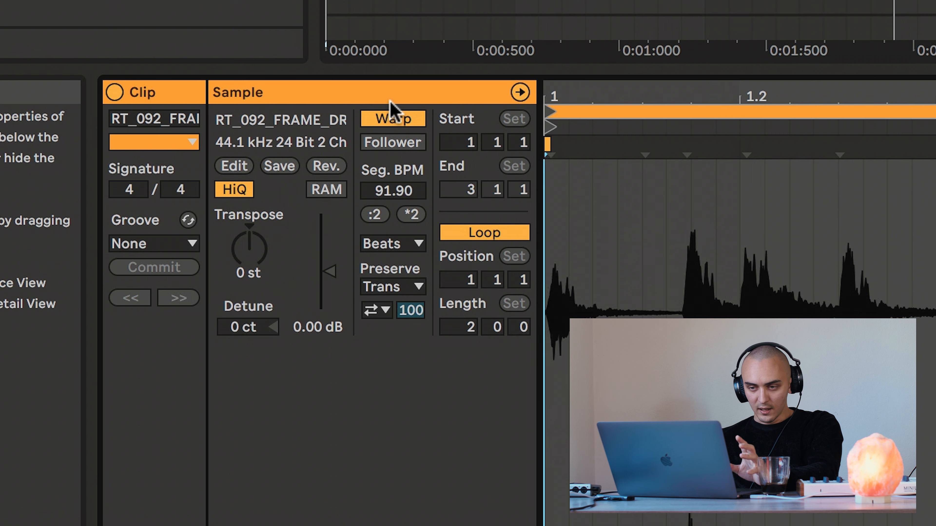
left_click(375, 311)
left_click(379, 332)
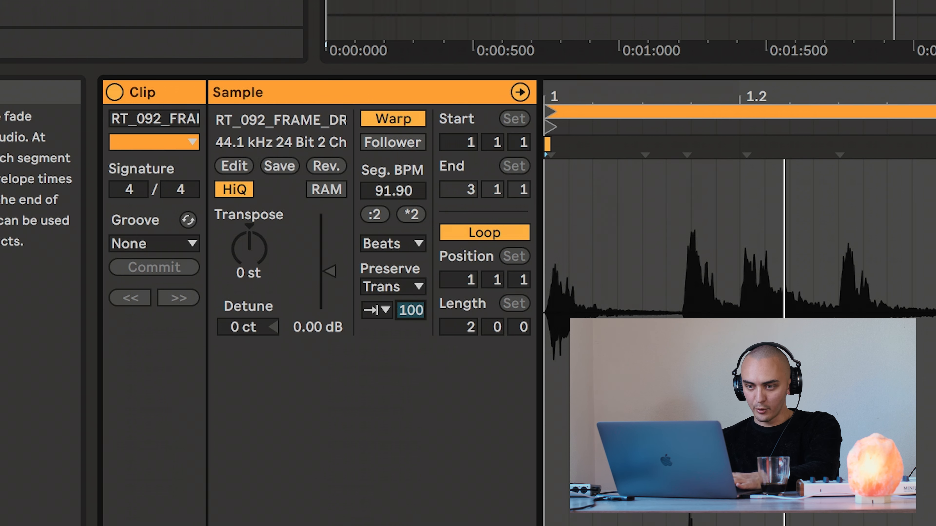
left_click_drag(416, 315, 416, 350)
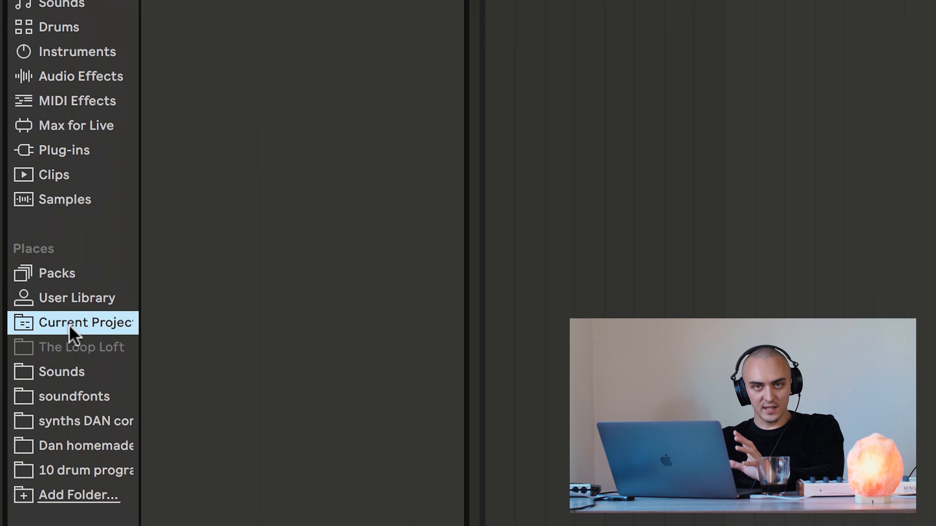
Load DRUMS FB CHORUS sd -42.als from the User Library's DRUMS folder into the arrangement
left_click(73, 300)
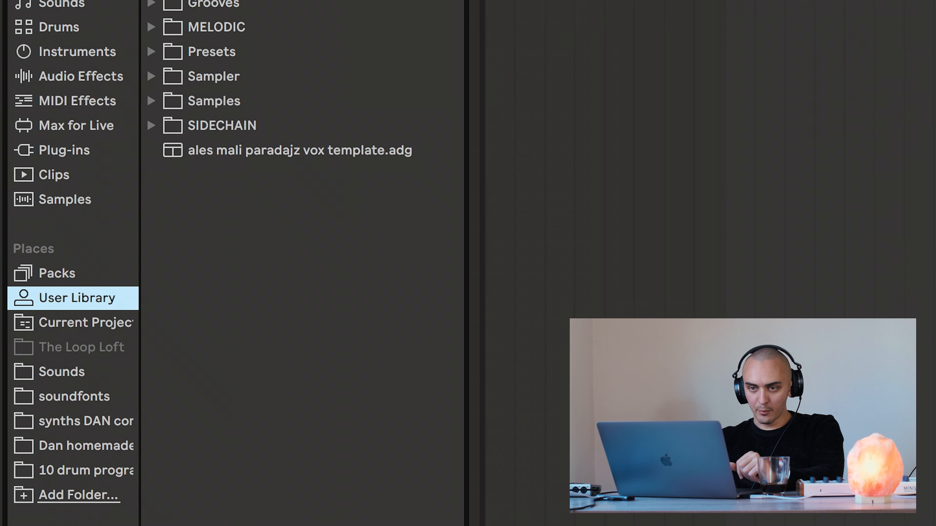
left_click(150, 59)
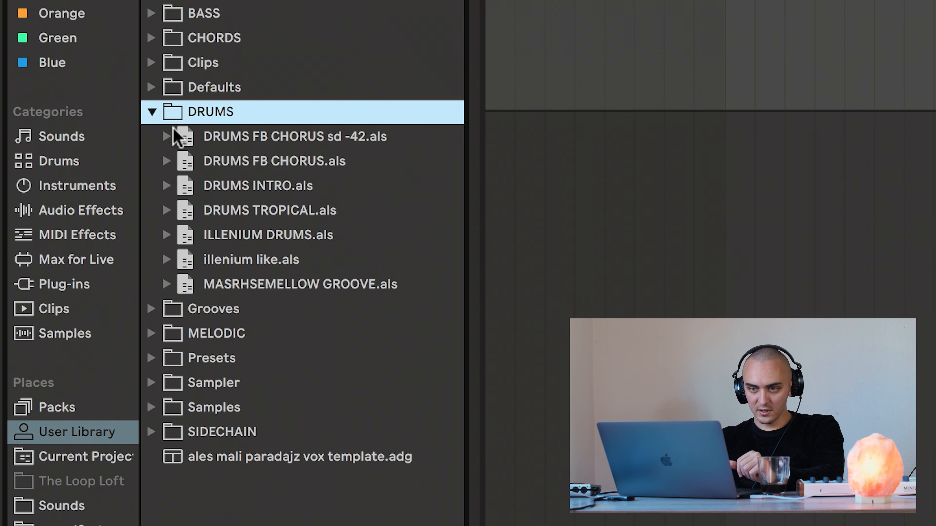
left_click(233, 136)
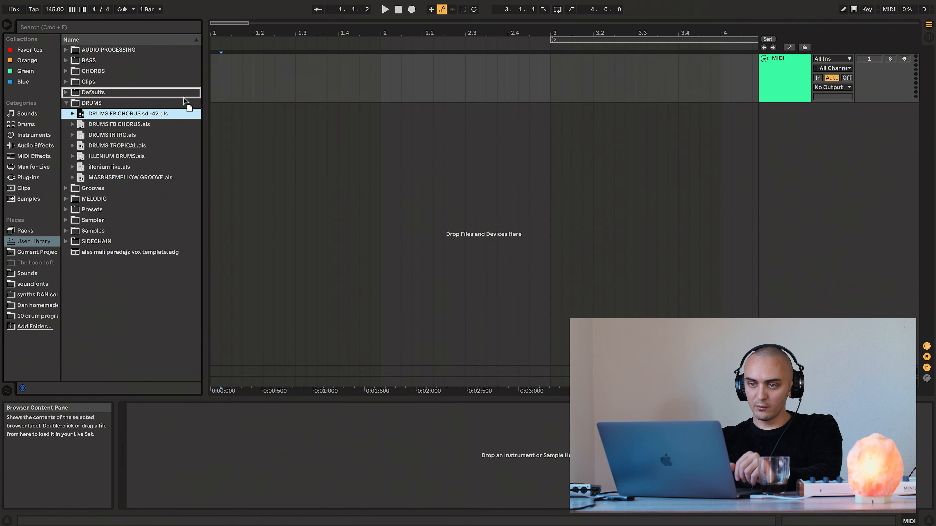
left_click_drag(183, 98, 218, 153)
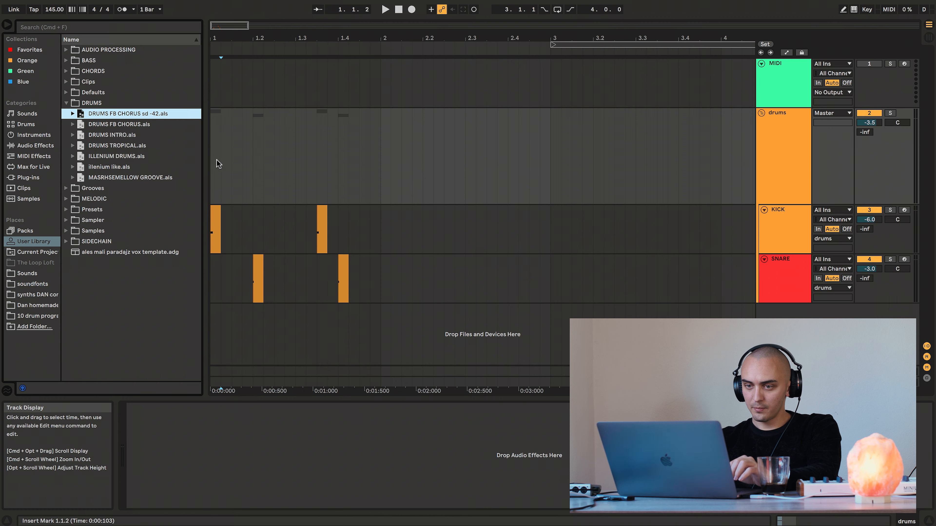
Audition the first kick and snare clips of the loaded drums group and view their devices
left_click(216, 231)
left_click(256, 263)
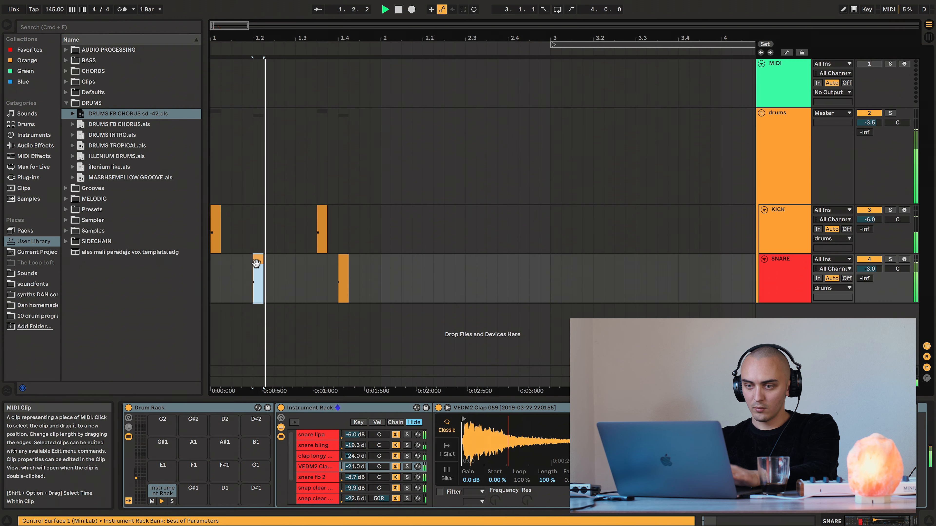
left_click(215, 224)
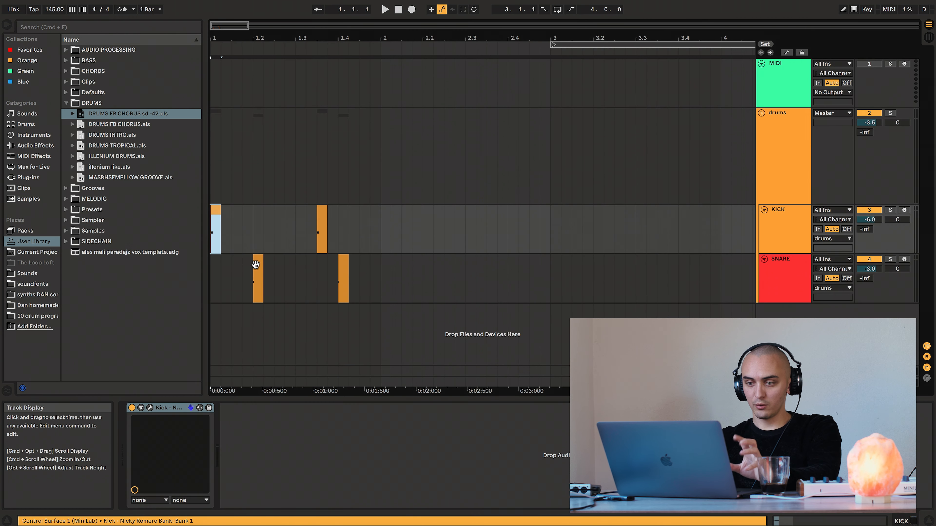
left_click(257, 262)
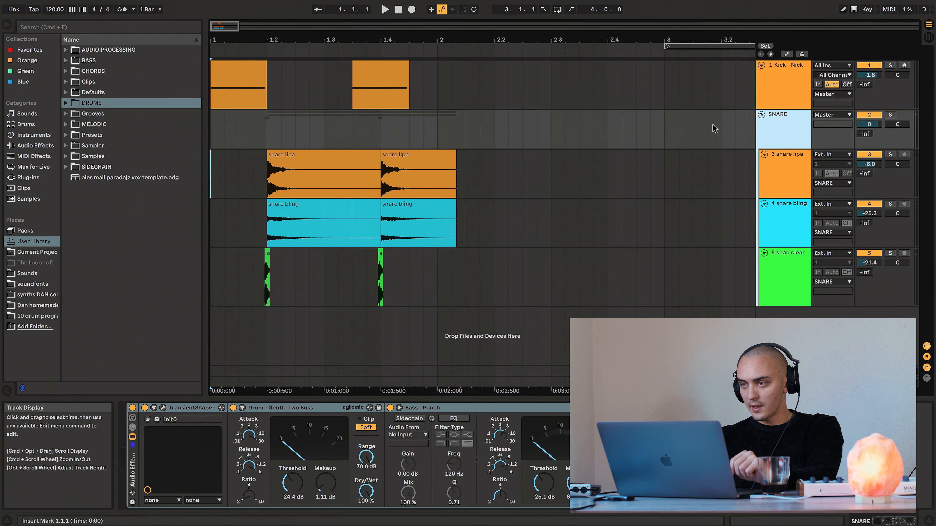
Group the Kick track and the SNARE group together
left_click(782, 85)
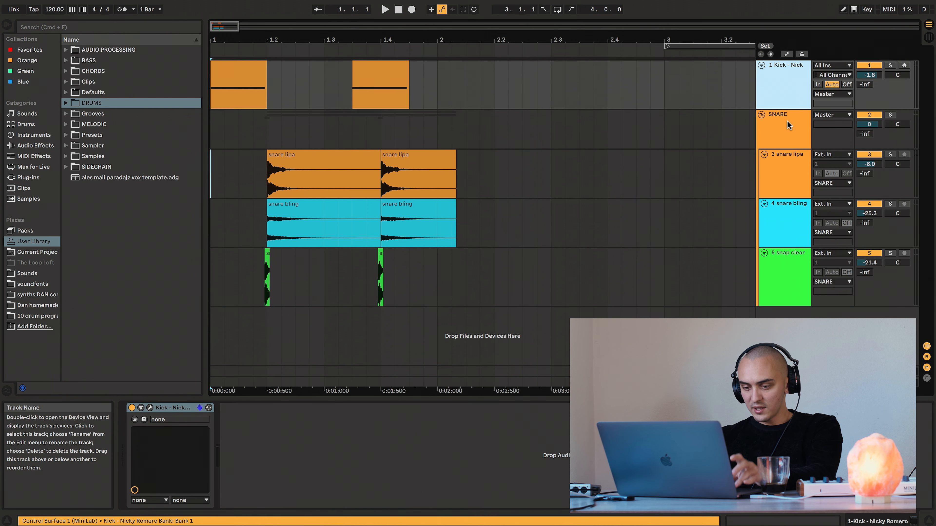
left_click(783, 129)
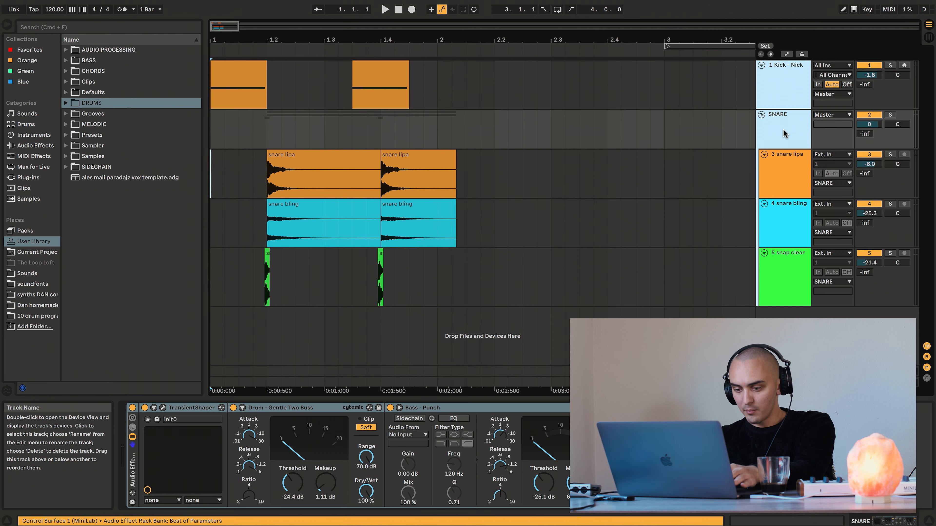
key("super+g")
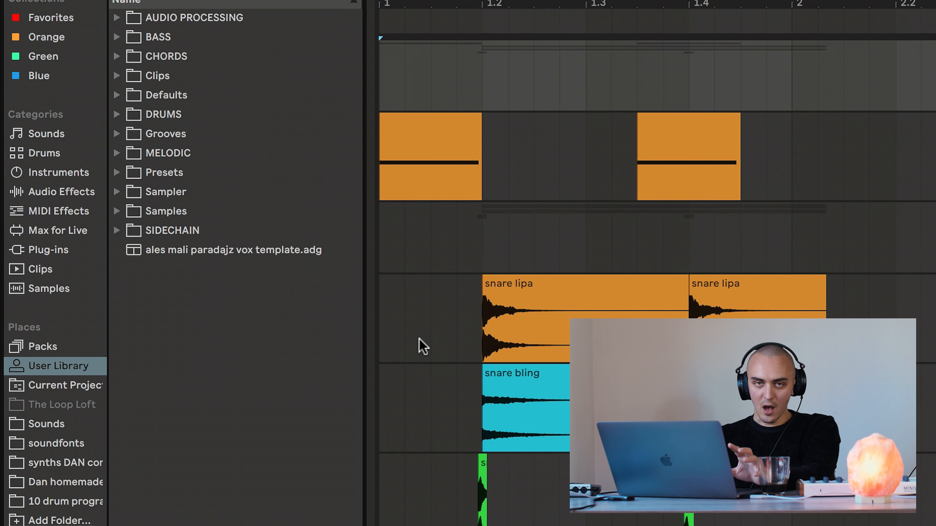
Create a User Library folder named TUTORIAL and save the new track group into it
left_click(74, 371)
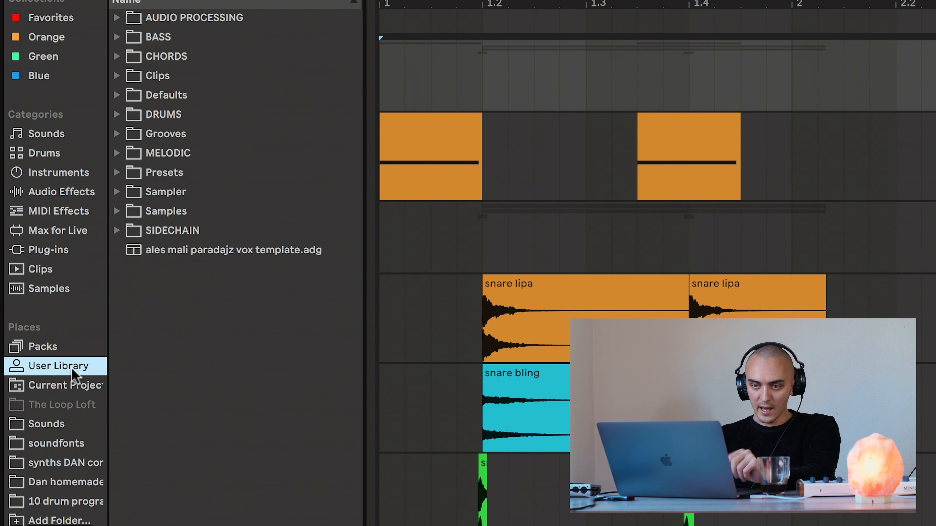
right_click(205, 315)
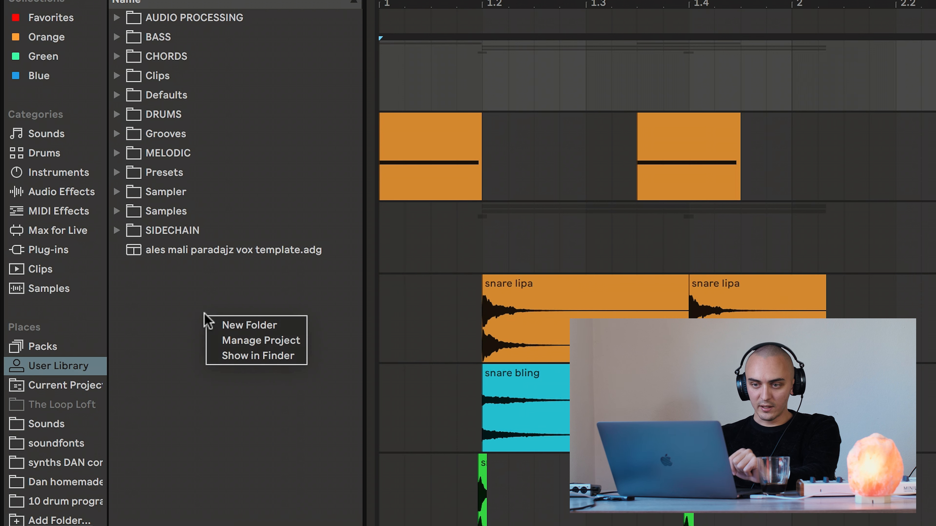
left_click(225, 325)
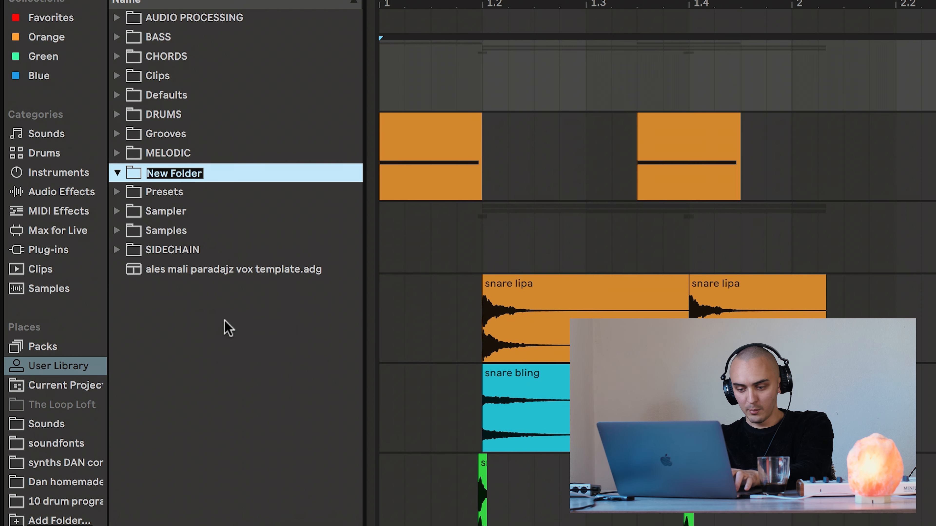
type("TUTORIA")
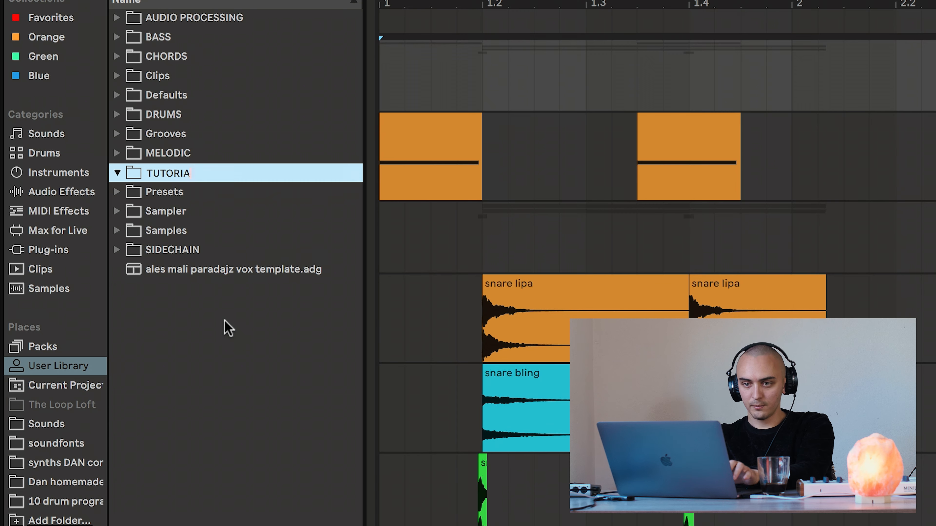
type("L")
key("Return")
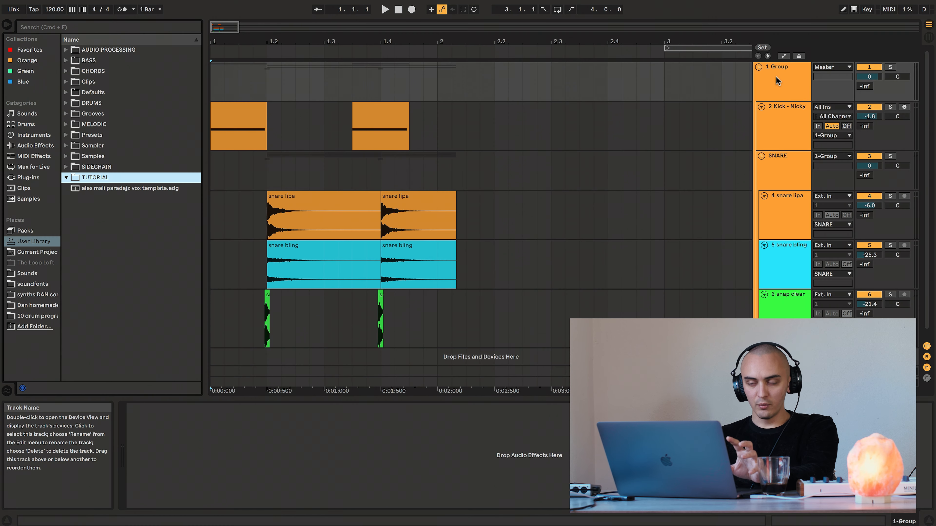
left_click_drag(776, 76, 97, 179)
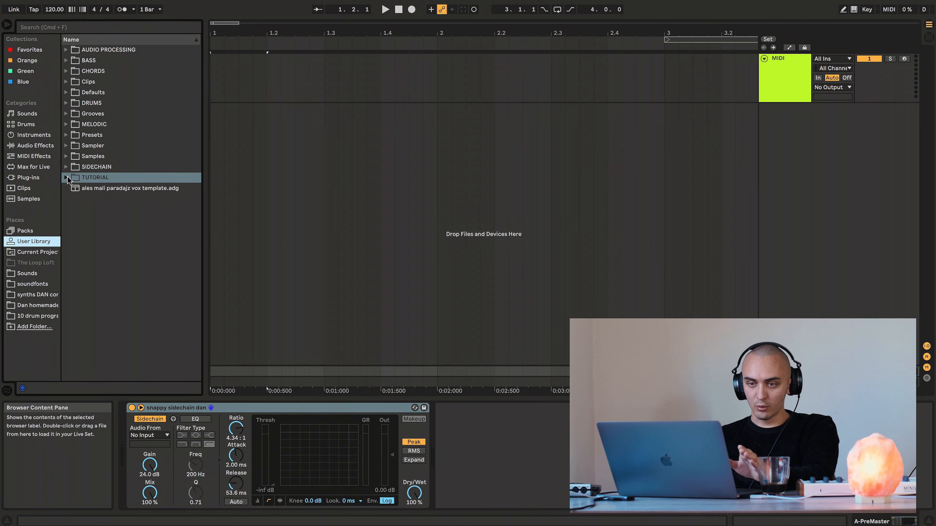
Load the saved drum group from the TUTORIAL folder into the new set's arrangement and play it
left_click(92, 191)
left_click_drag(197, 124, 248, 108)
left_click(220, 139)
key("space")
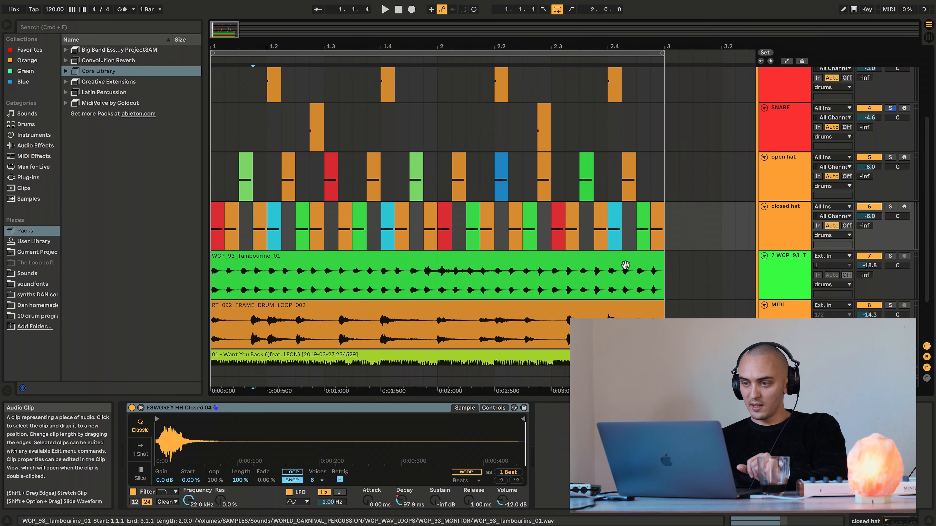
Solo the WCP_93_Tambourine_01 track and select its clip
left_click(785, 269)
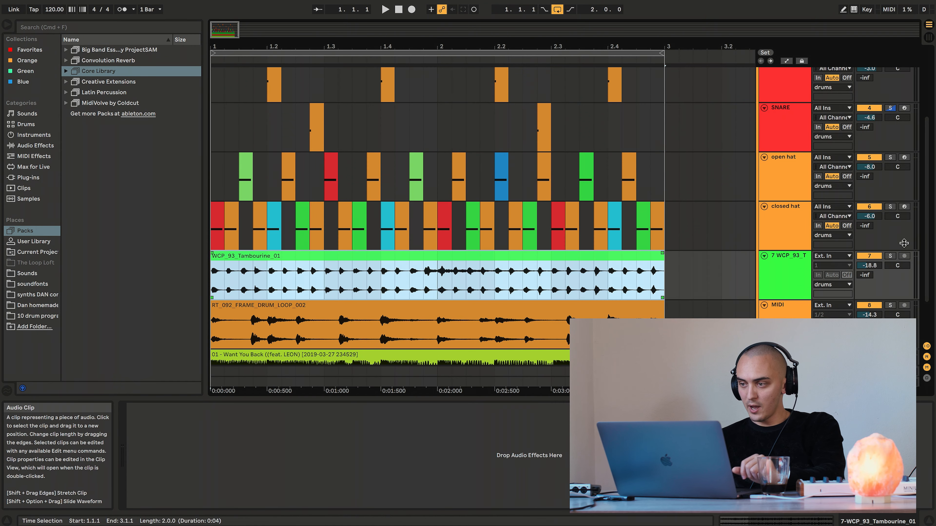
left_click(889, 258)
left_click(418, 260)
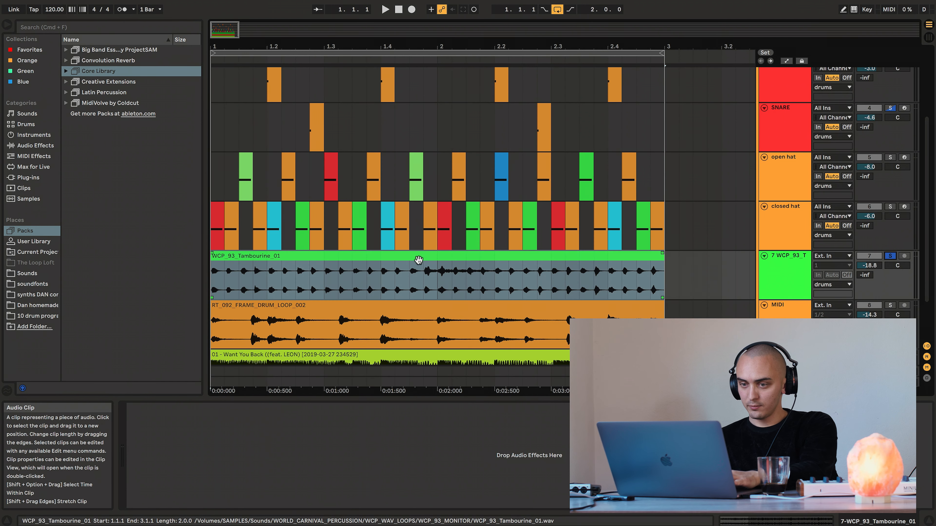
Play the tambourine loop, then expand the Core Library pack's Swing and Groove folder down to its Swing grooves
key("space")
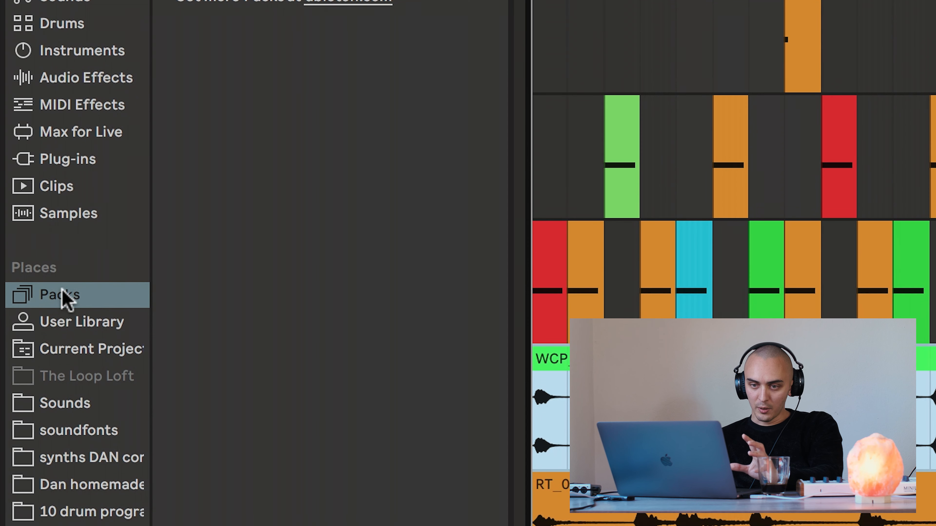
left_click(164, 147)
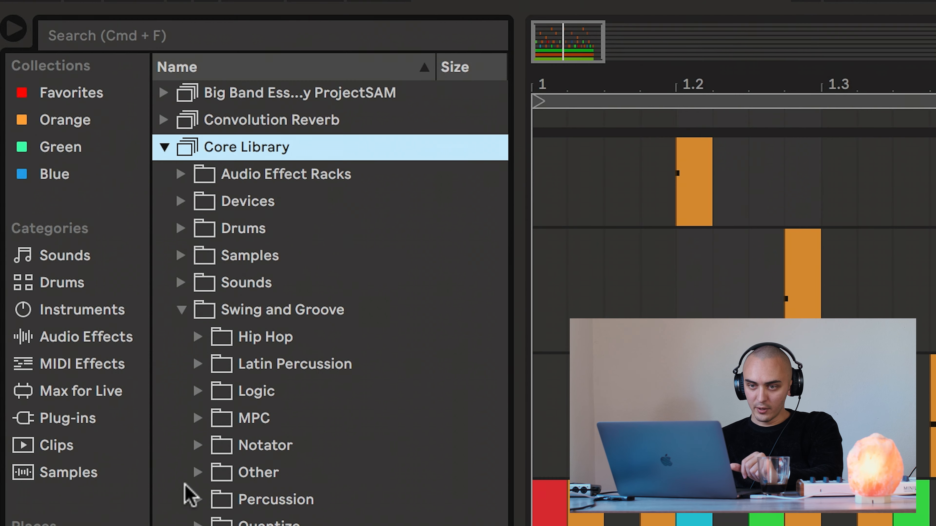
left_click(183, 310)
left_click(183, 311)
left_click(199, 337)
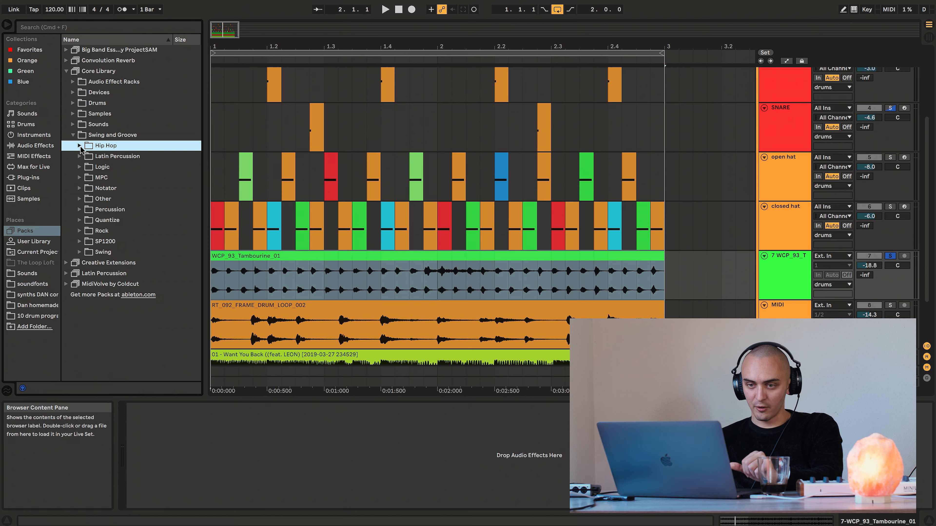
left_click(80, 252)
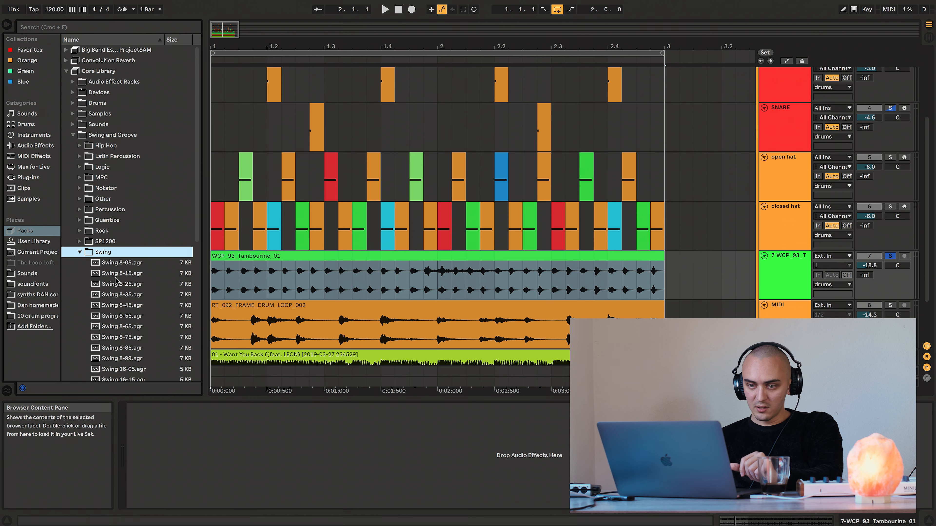
scroll(115, 281, "down", 3)
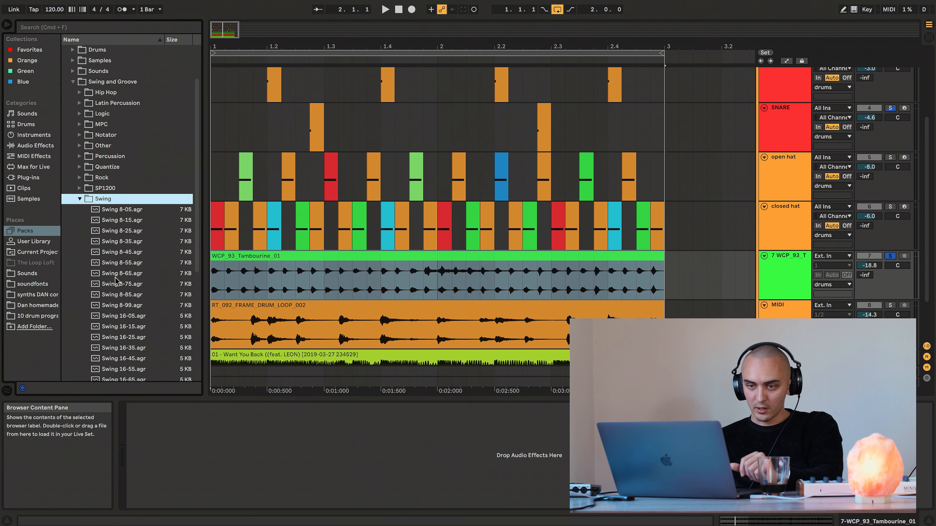
left_click(115, 242)
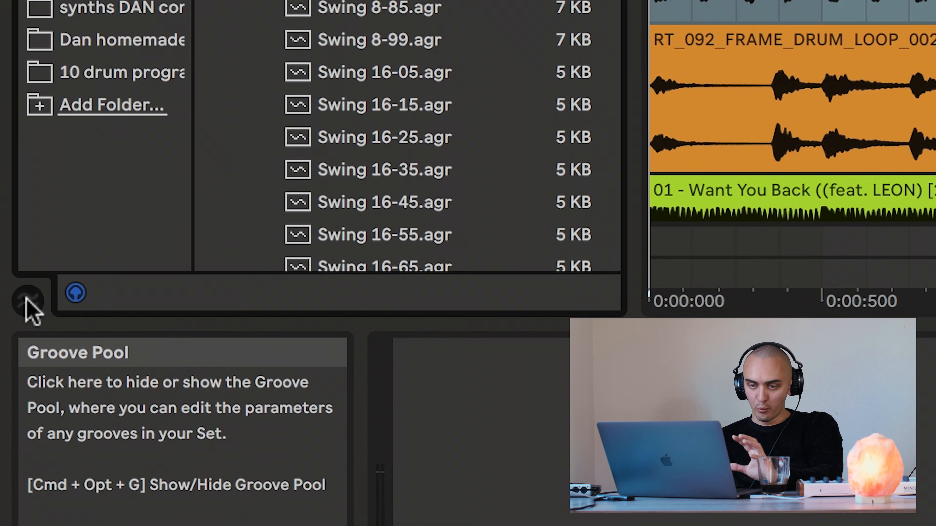
Show the Groove Pool and add the Swing 8-35, Swing 16-05 and Swing 16-65 grooves to it
left_click(7, 390)
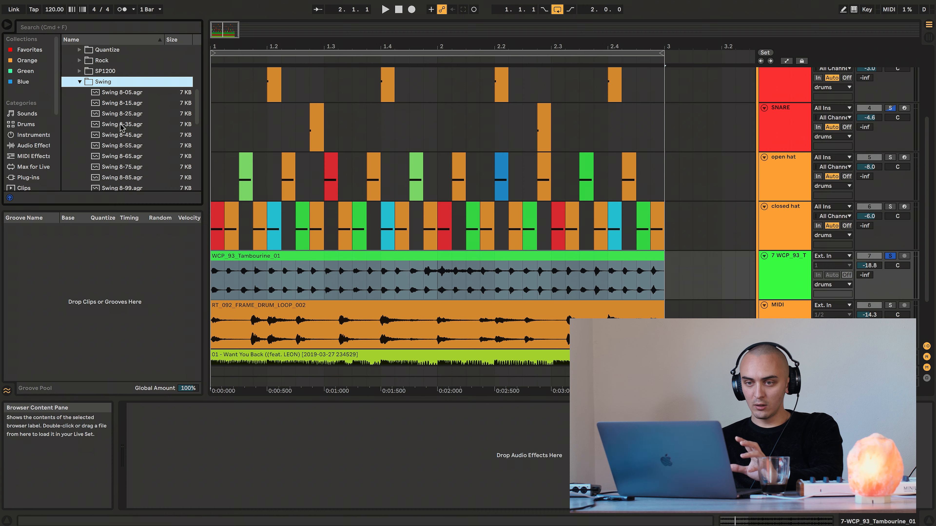
left_click_drag(121, 127, 53, 261)
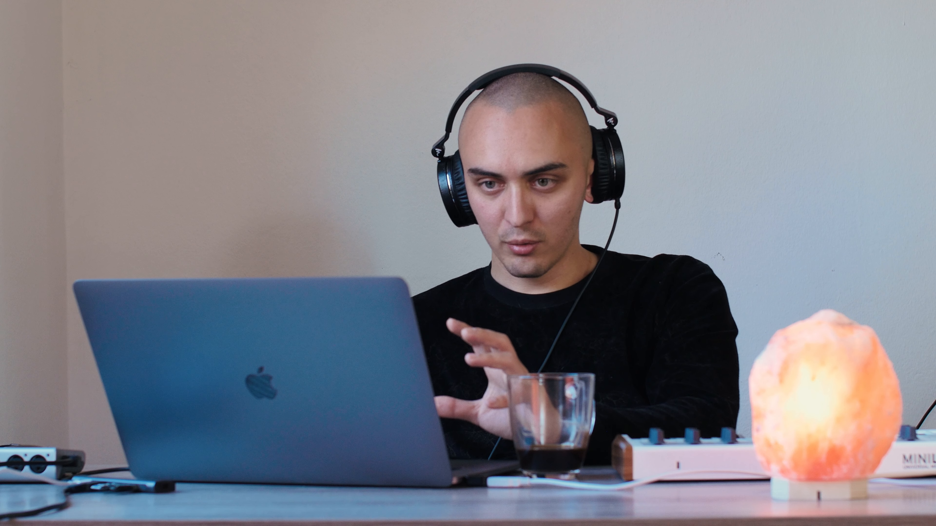
scroll(119, 145, "down", 5)
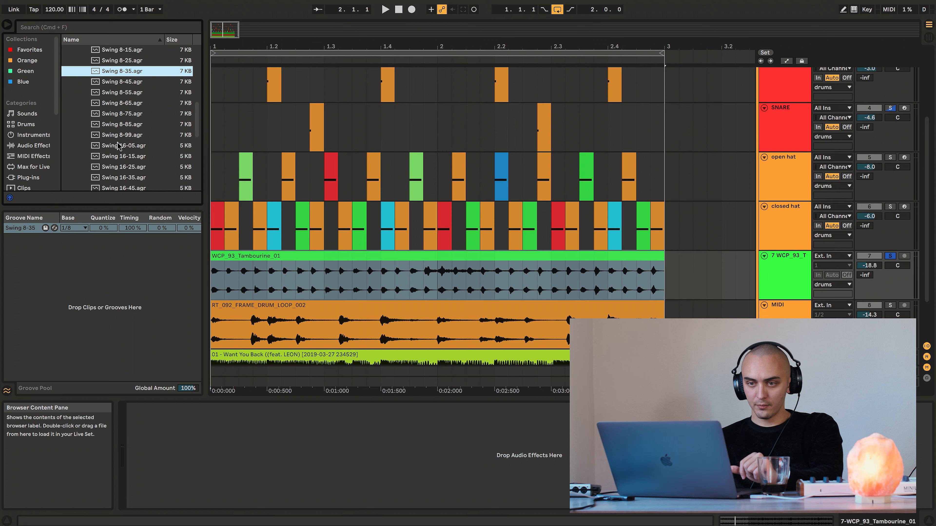
left_click_drag(117, 145, 63, 304)
scroll(122, 118, "down", 6)
left_click_drag(122, 145, 72, 301)
Assign the Swing 16-05 groove to the WCP_93_Tambourine_01 clip and play it
left_click(248, 255)
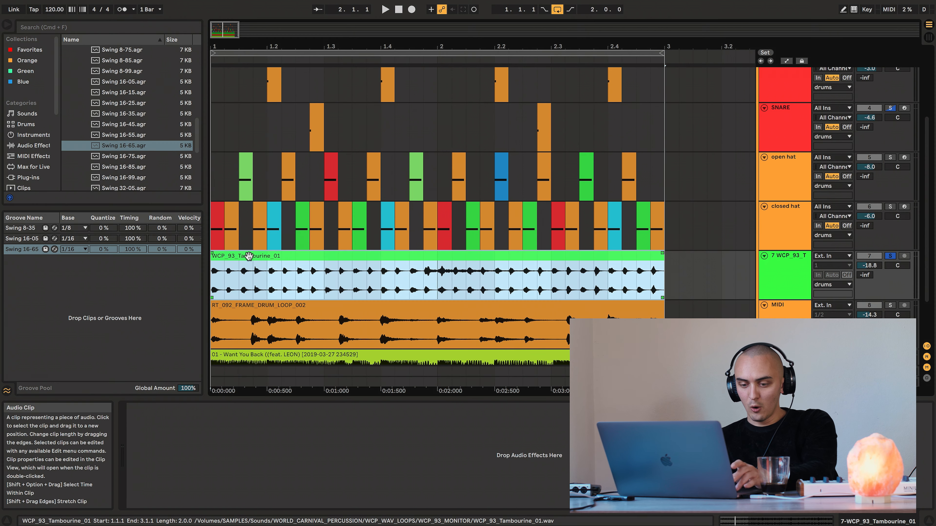
double_click(249, 256)
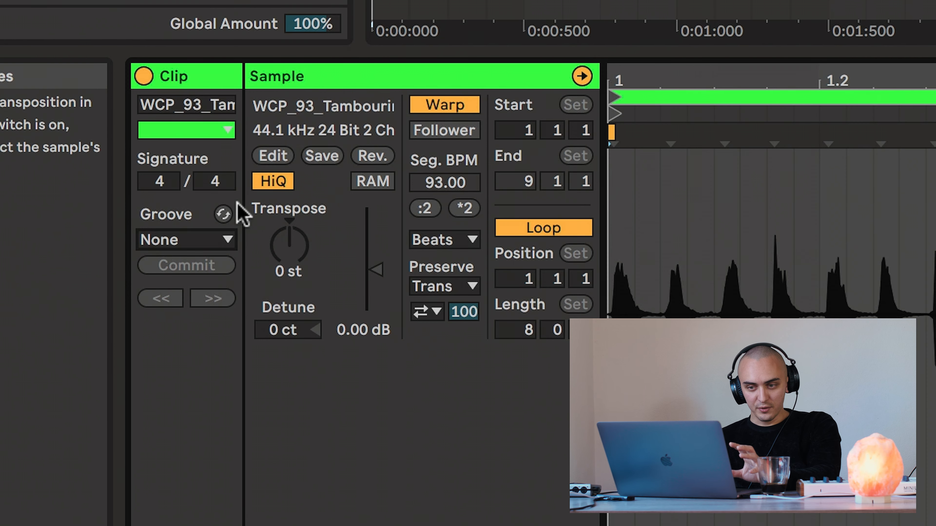
left_click(151, 240)
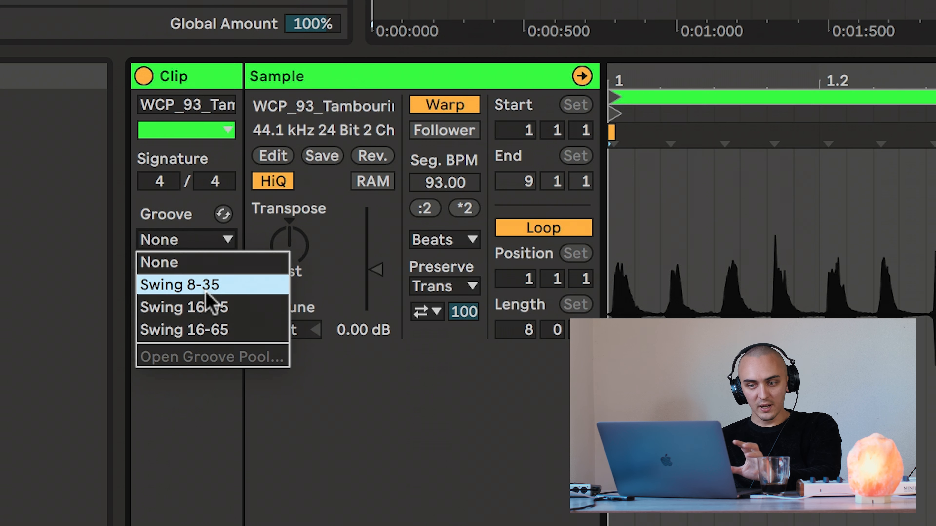
left_click(209, 307)
key("space")
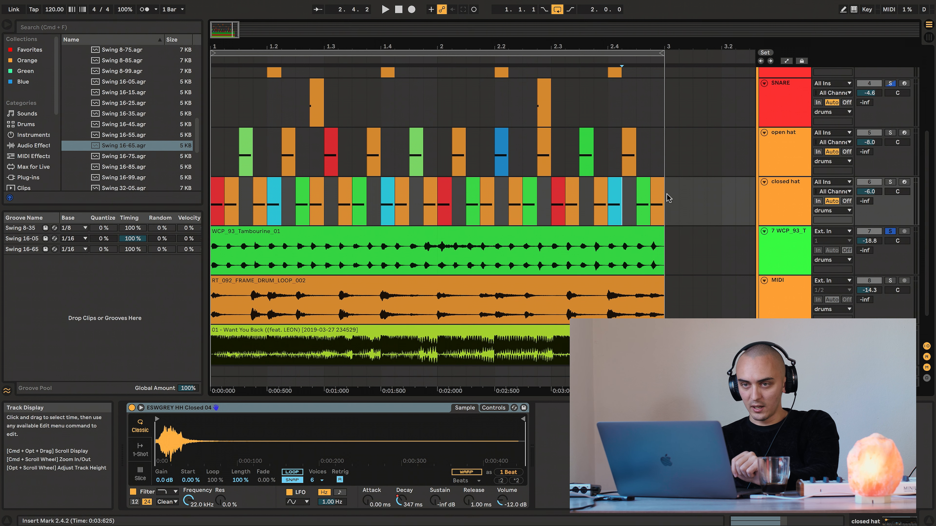
Select all the closed hat clips across the two-bar loop
left_click_drag(667, 193, 208, 199)
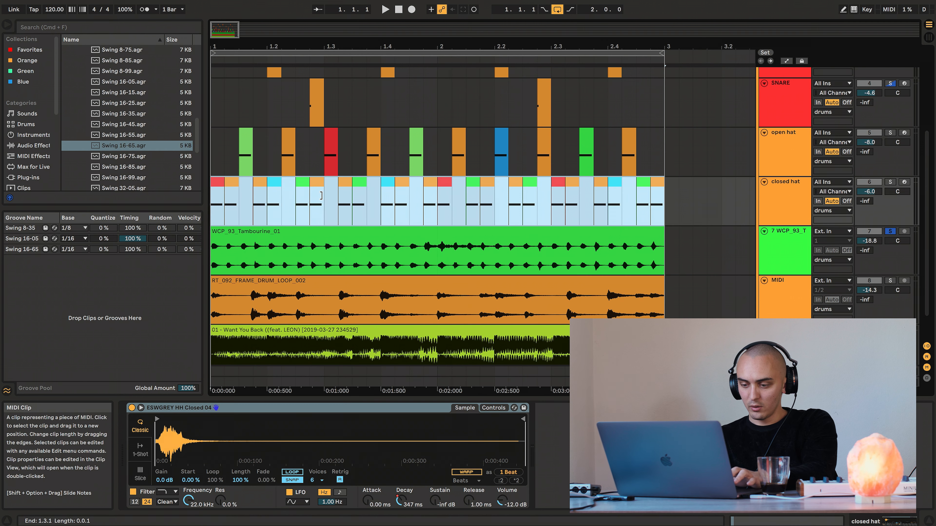